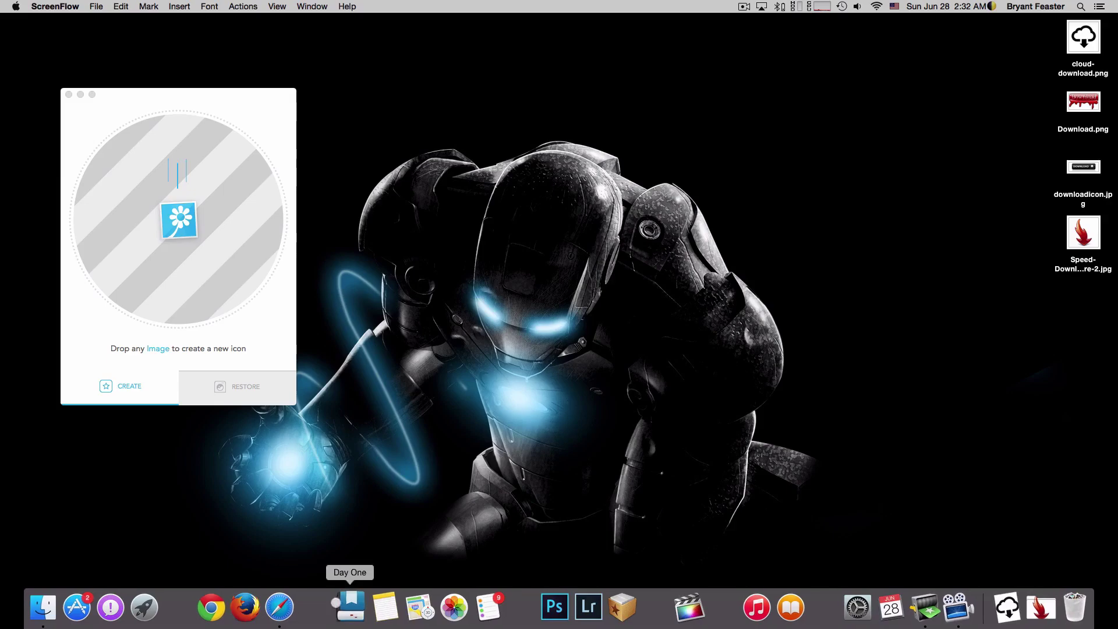
Launch Image2icon from its page in Launchpad
click(146, 607)
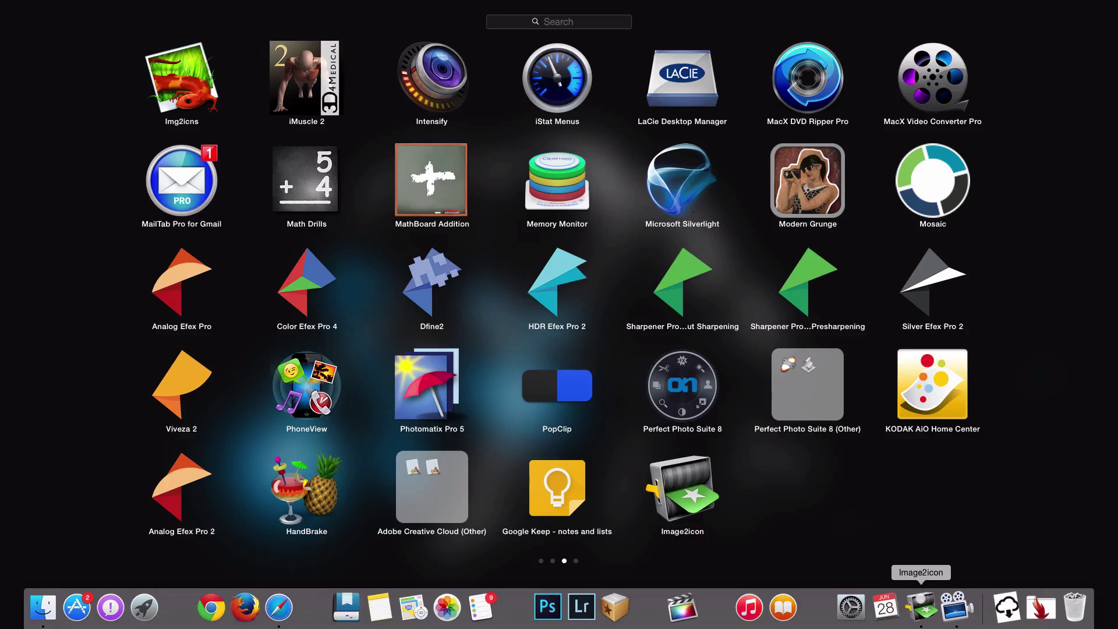
click(920, 604)
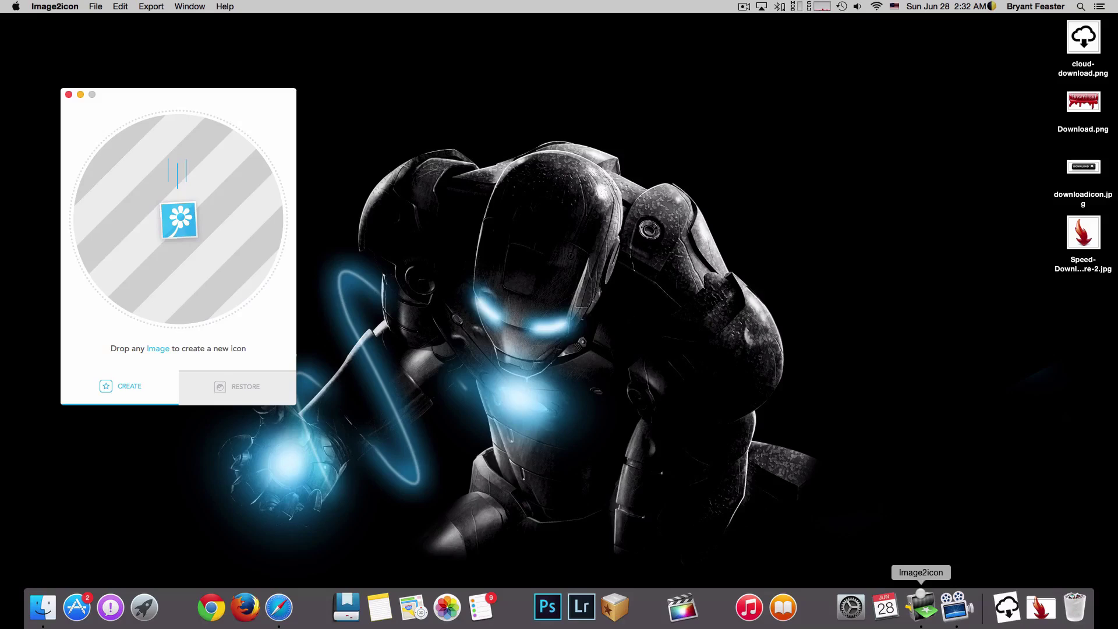
Bring the Image2icon window to the front and move it toward the centre
click(796, 282)
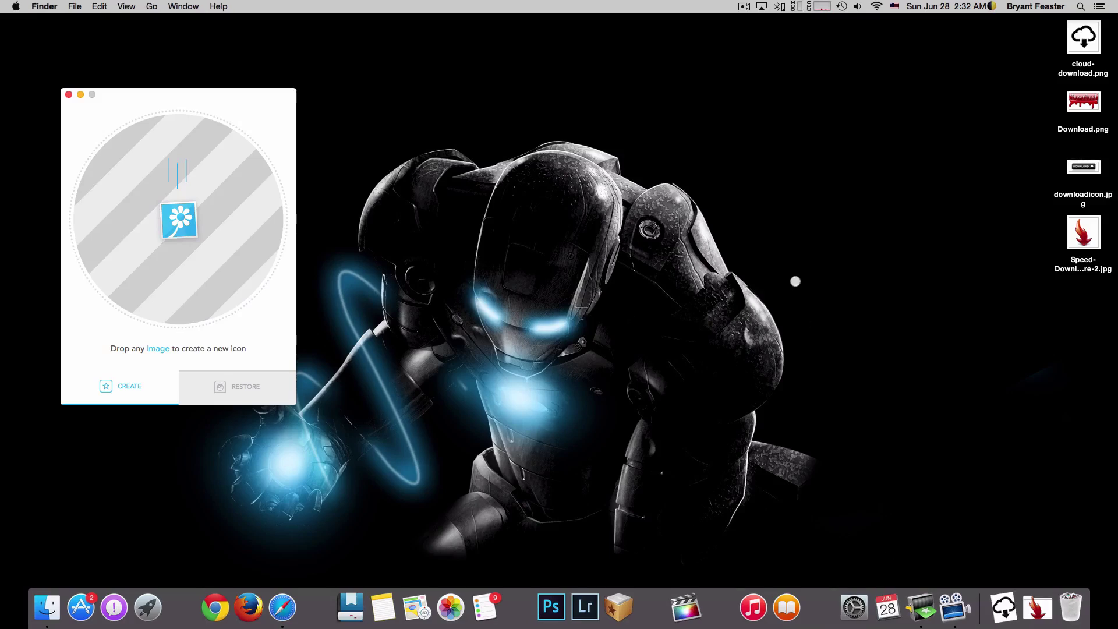
click(243, 102)
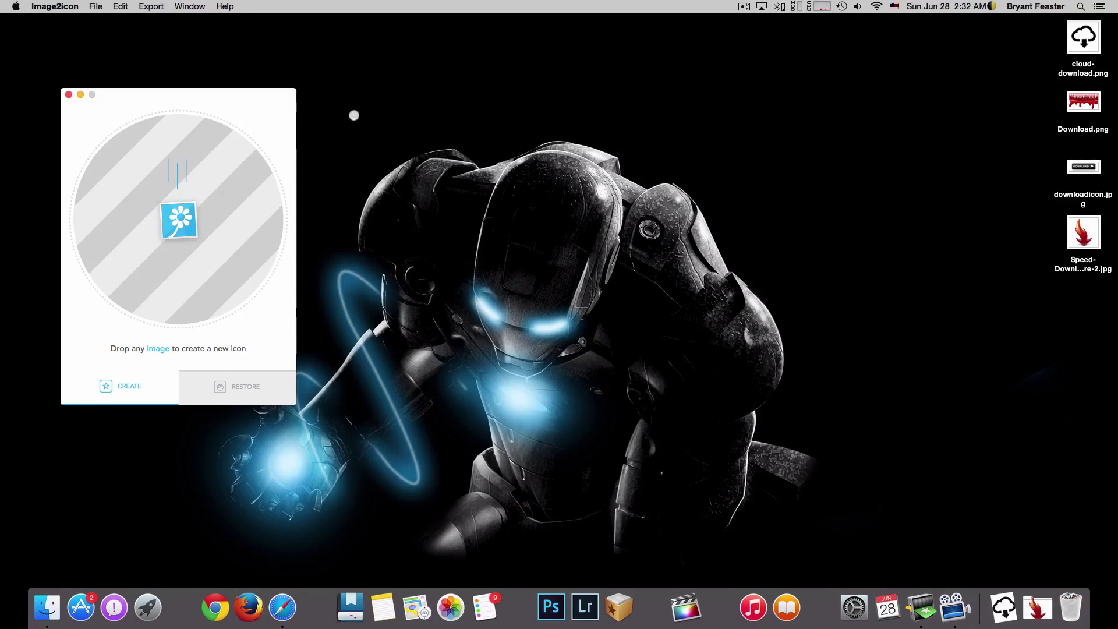
drag(276, 102, 370, 120)
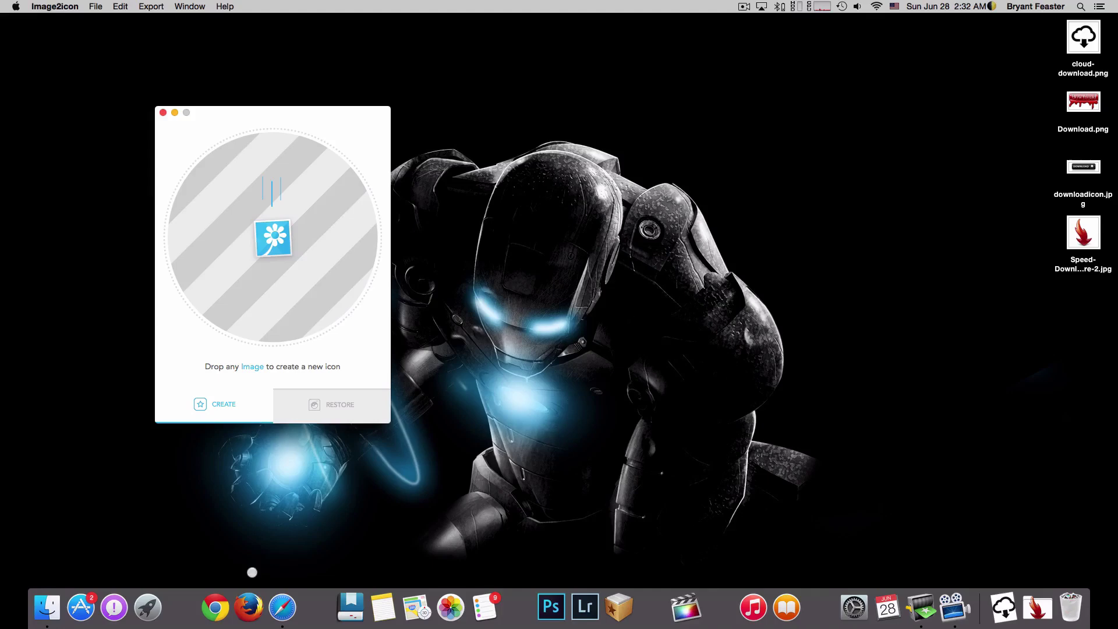
Drag the large Adobe logo from Safari's Google Images results onto the desktop
click(282, 607)
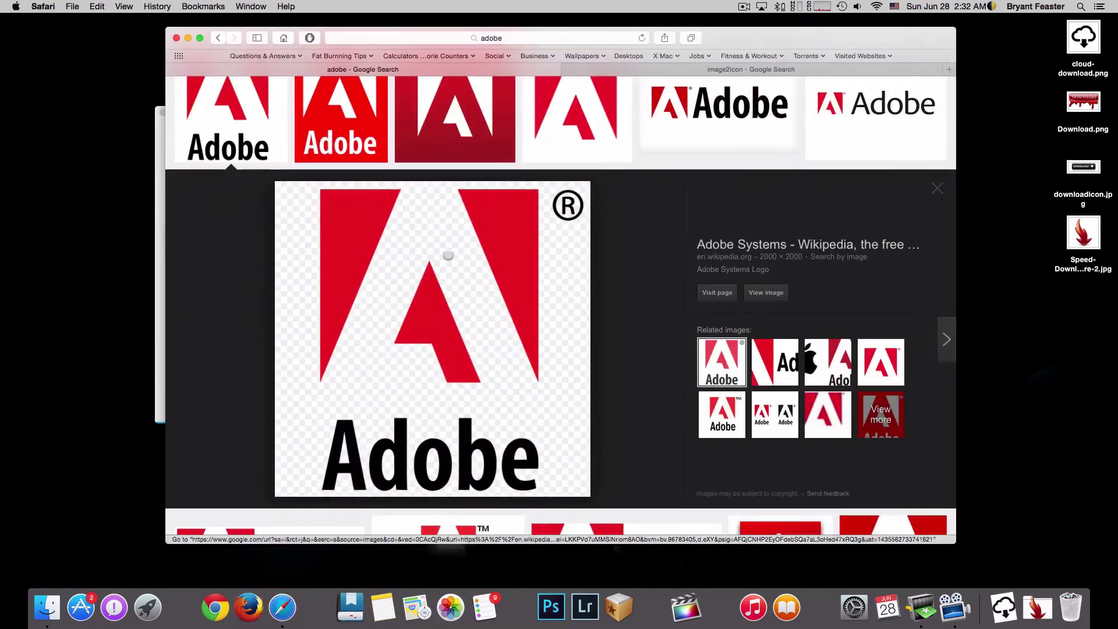
mouse_move(476, 244)
mouse_down()
mouse_move(873, 322)
mouse_move(999, 309)
mouse_up()
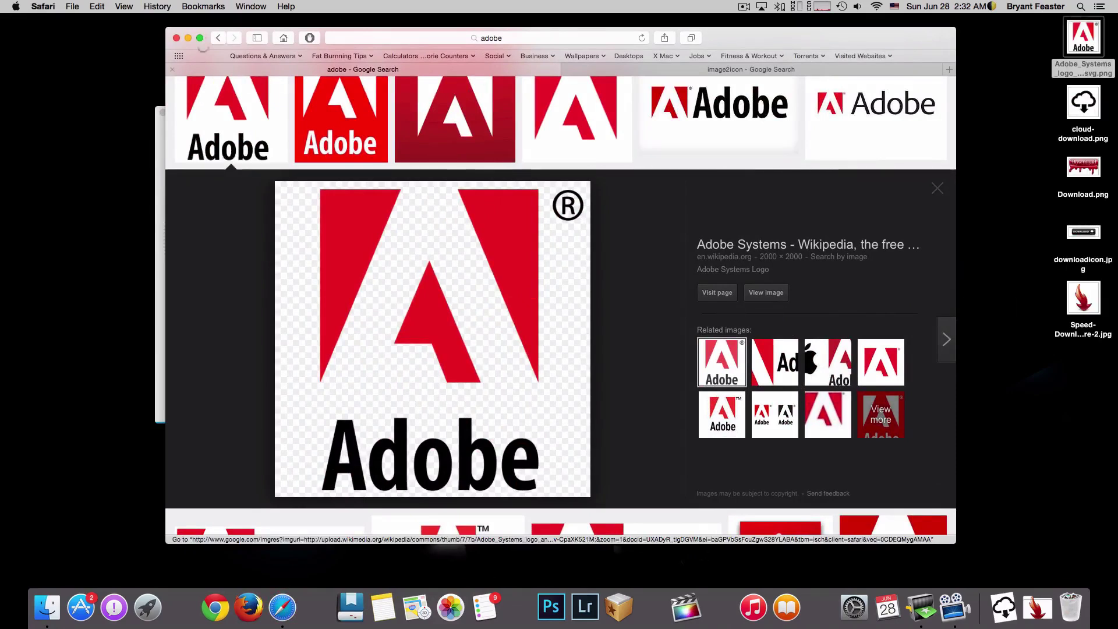
click(188, 39)
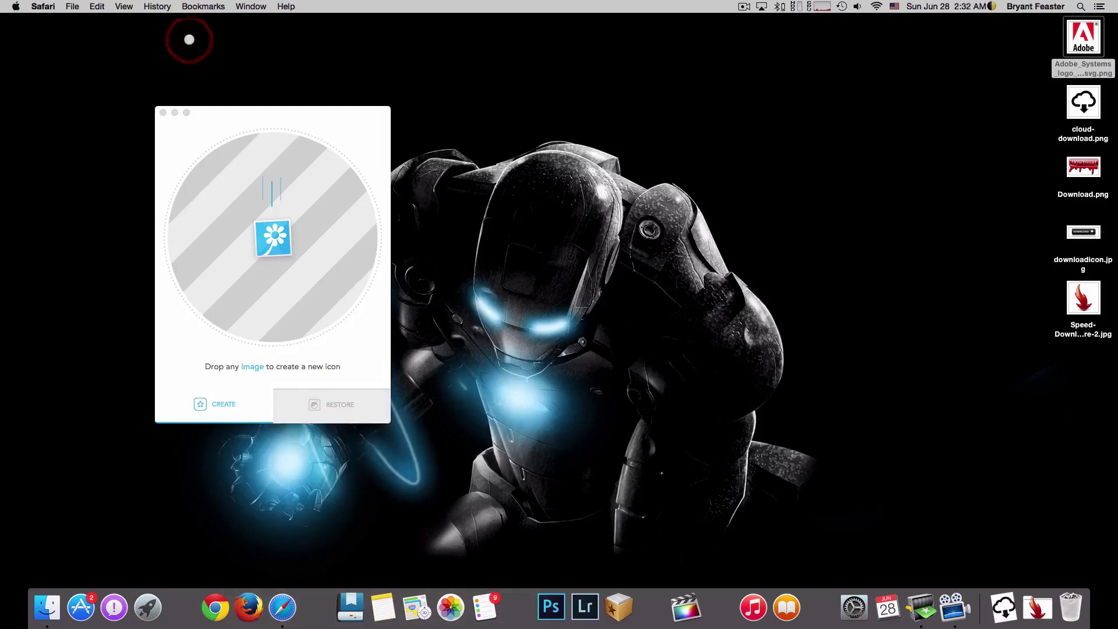
Drop the desktop Adobe logo PNG onto Image2icon's drop area
drag(354, 117, 332, 106)
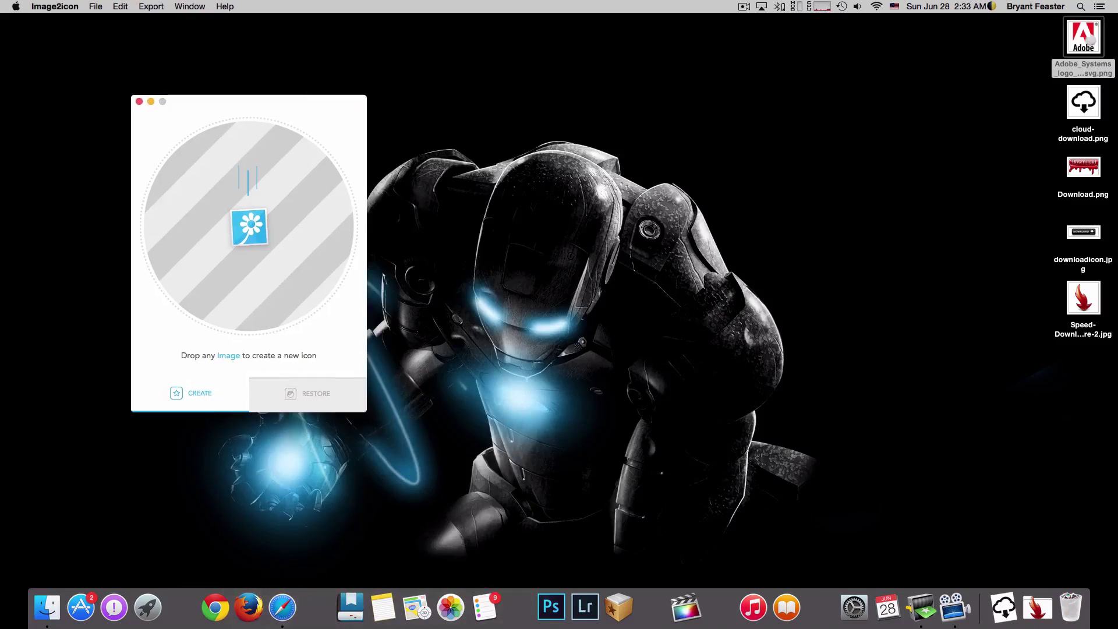
mouse_move(1083, 39)
mouse_down()
mouse_move(302, 202)
mouse_move(250, 200)
mouse_up()
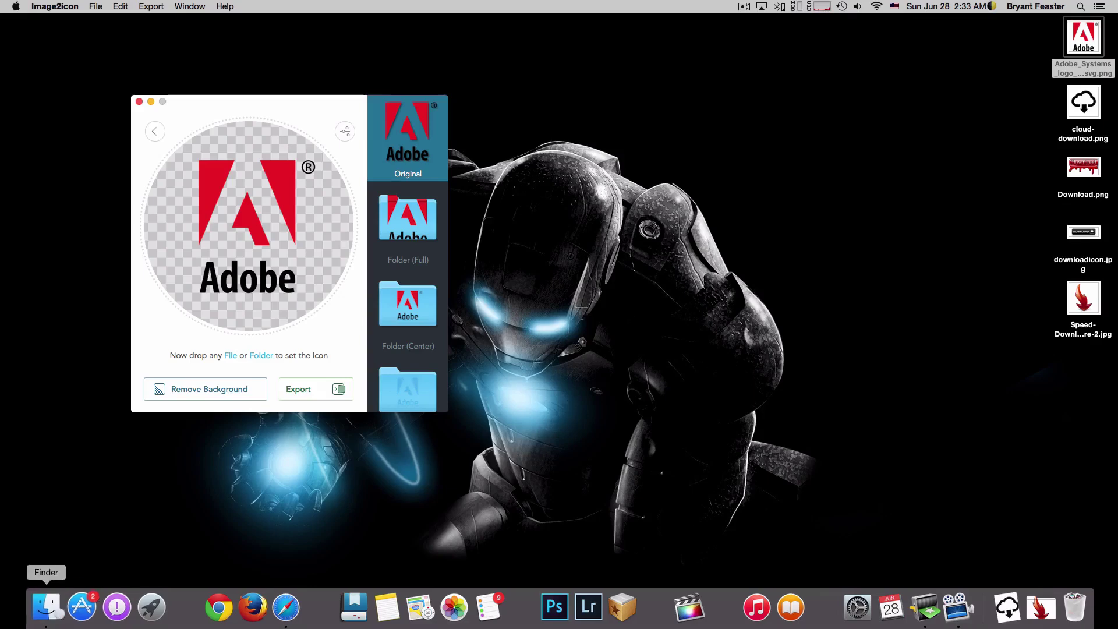
Apply the logo icon to Documents > Adobe by dropping that folder onto Image2icon
click(47, 606)
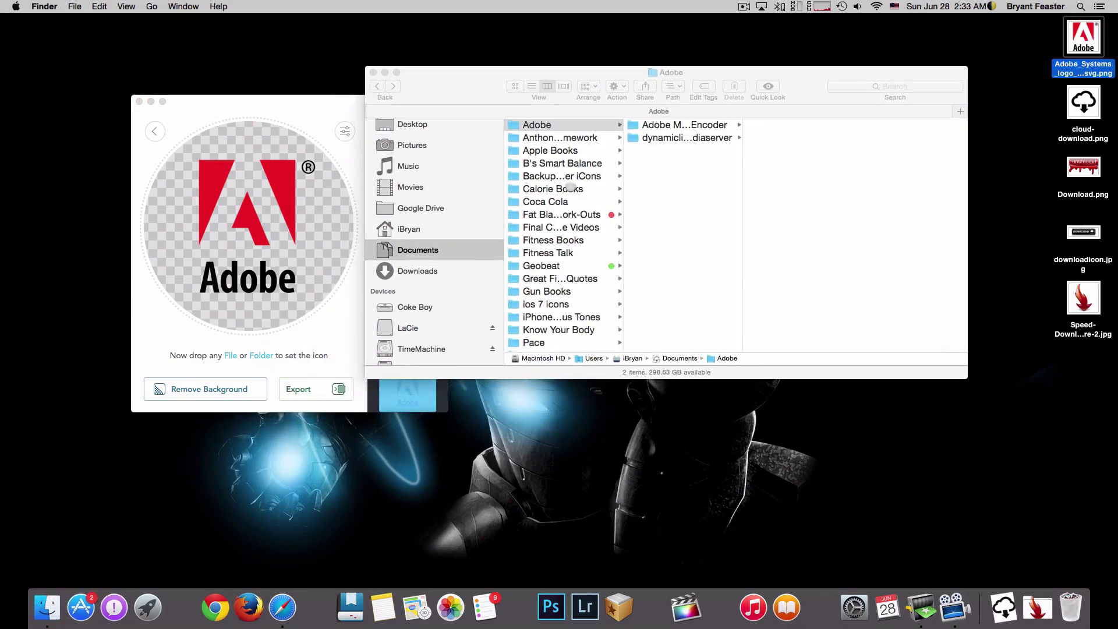
drag(486, 90, 582, 108)
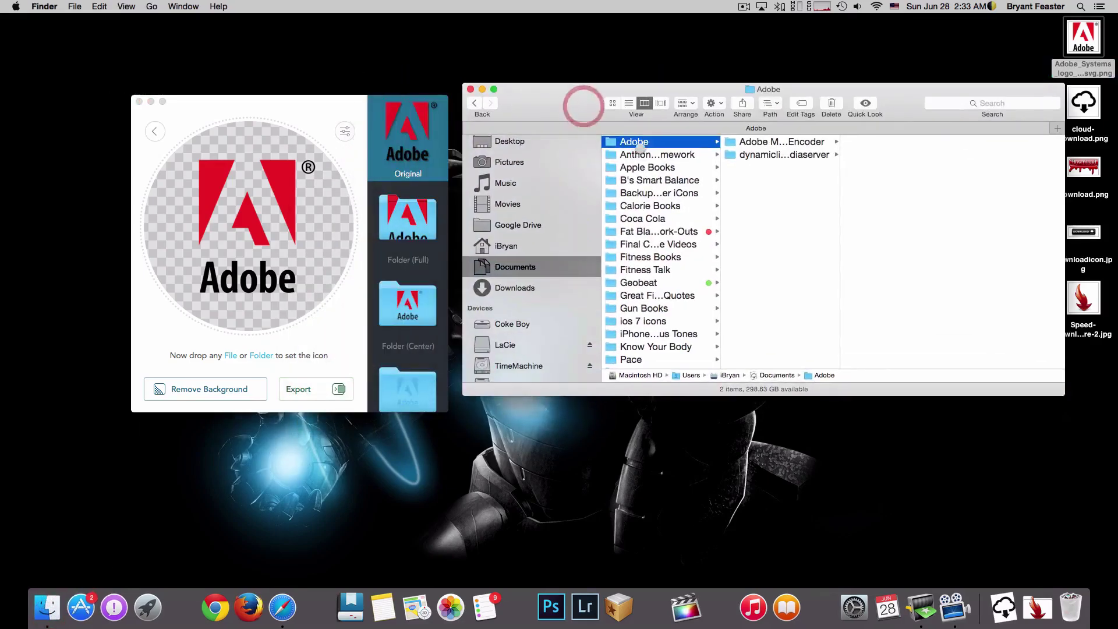
drag(656, 142, 297, 222)
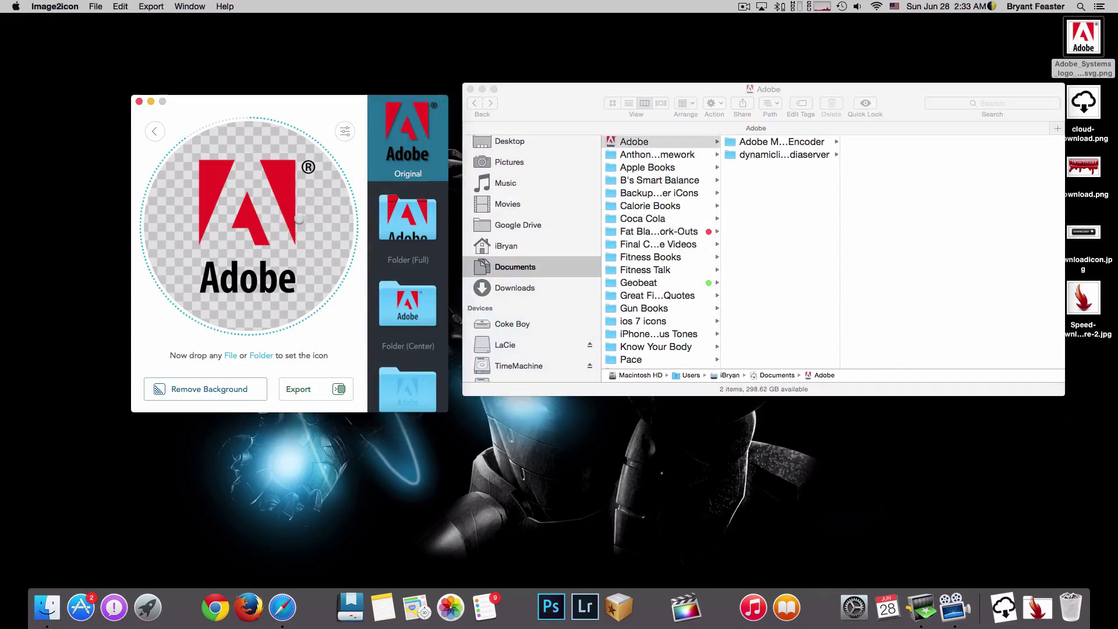
drag(544, 102, 555, 86)
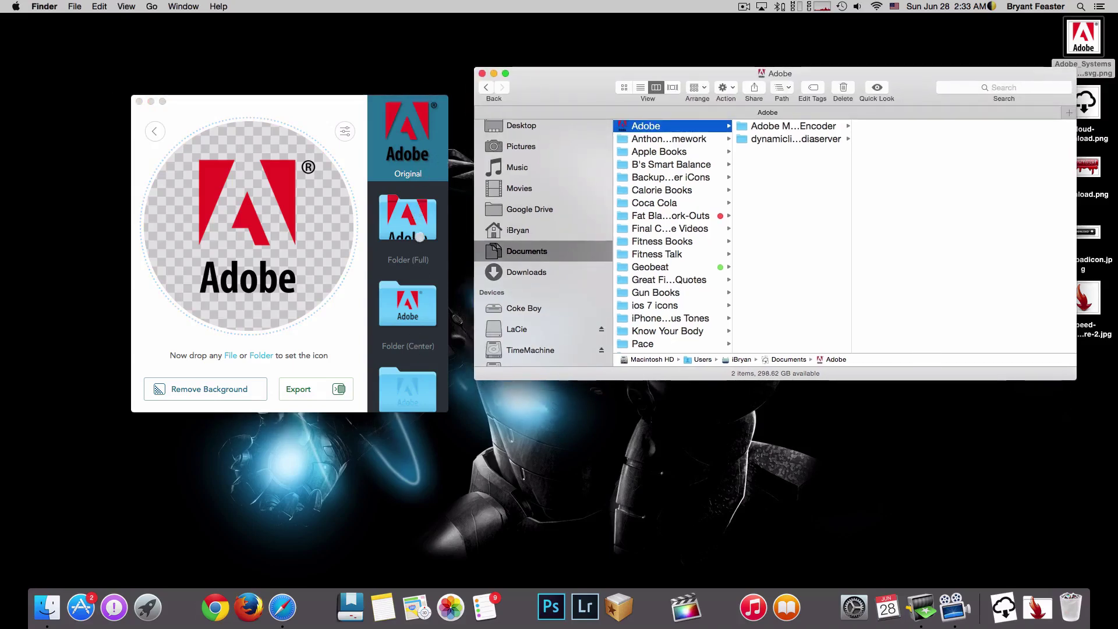
Preview the Folder (Full) and Folder (Center) styles, ending on Cartridge 2
click(411, 258)
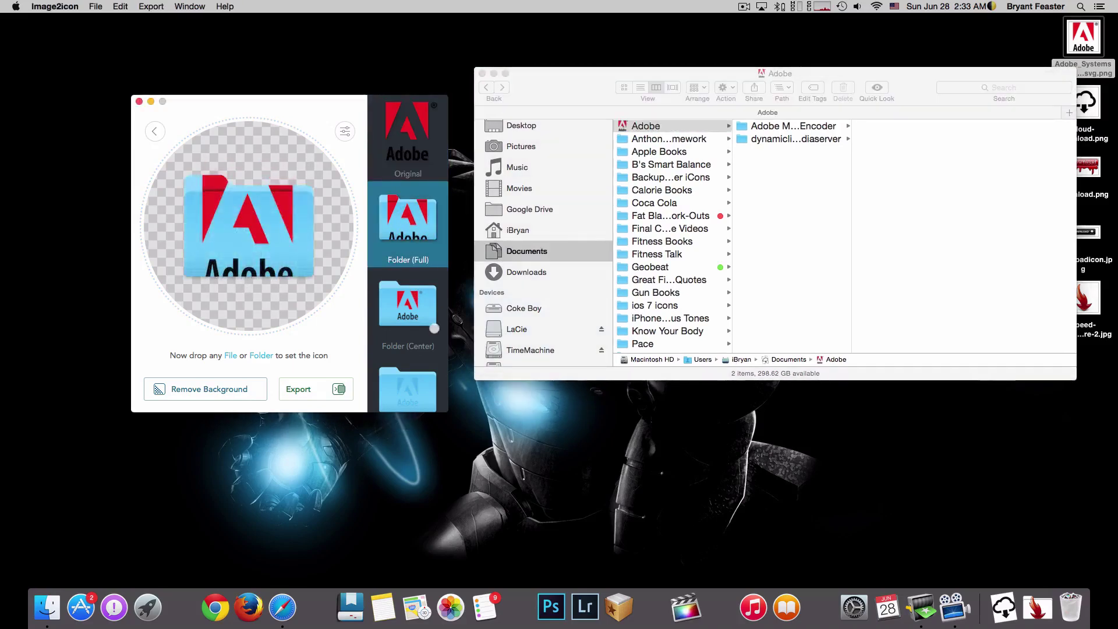
click(418, 315)
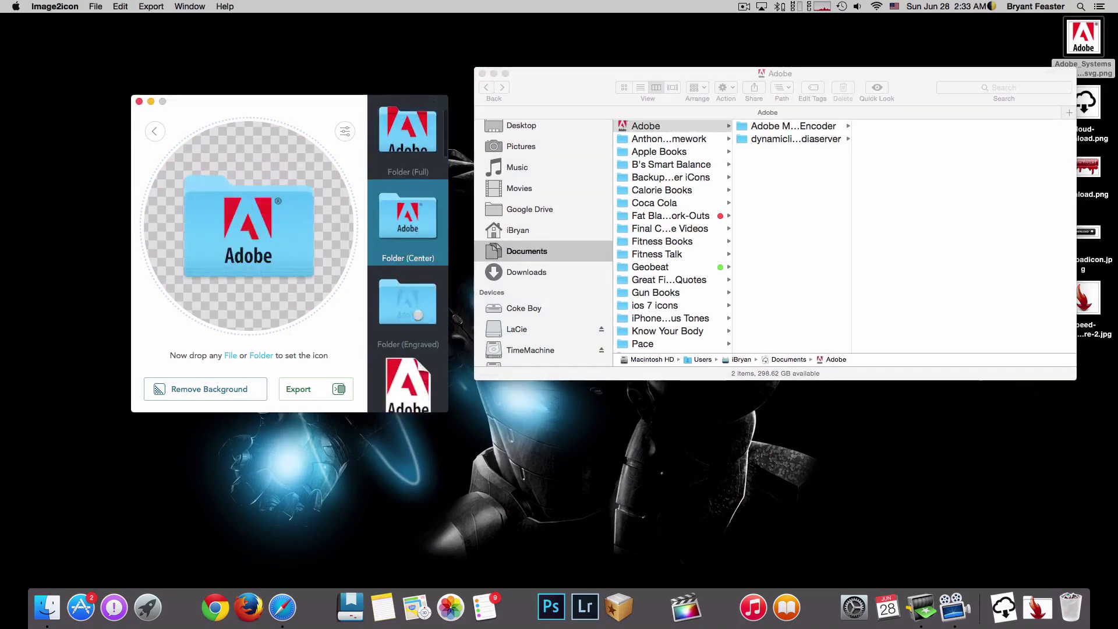
scroll(417, 313, down, 2)
scroll(419, 308, down, 3)
scroll(415, 306, down, 2)
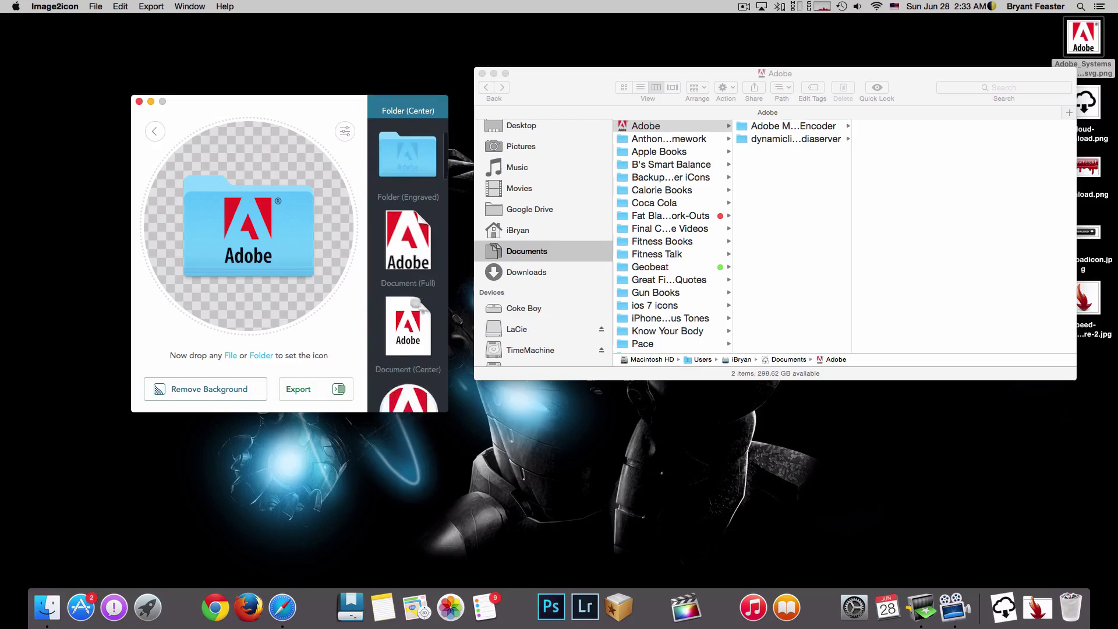
scroll(421, 293, down, 2)
scroll(419, 293, down, 2)
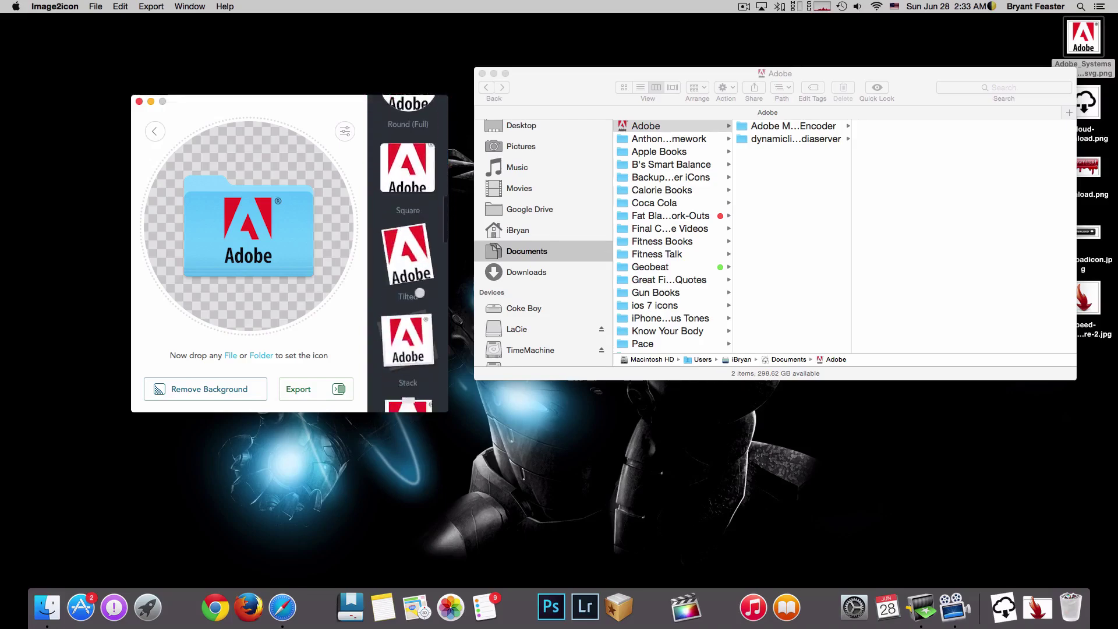
scroll(420, 279, down, 2)
scroll(417, 263, down, 2)
scroll(415, 245, down, 1)
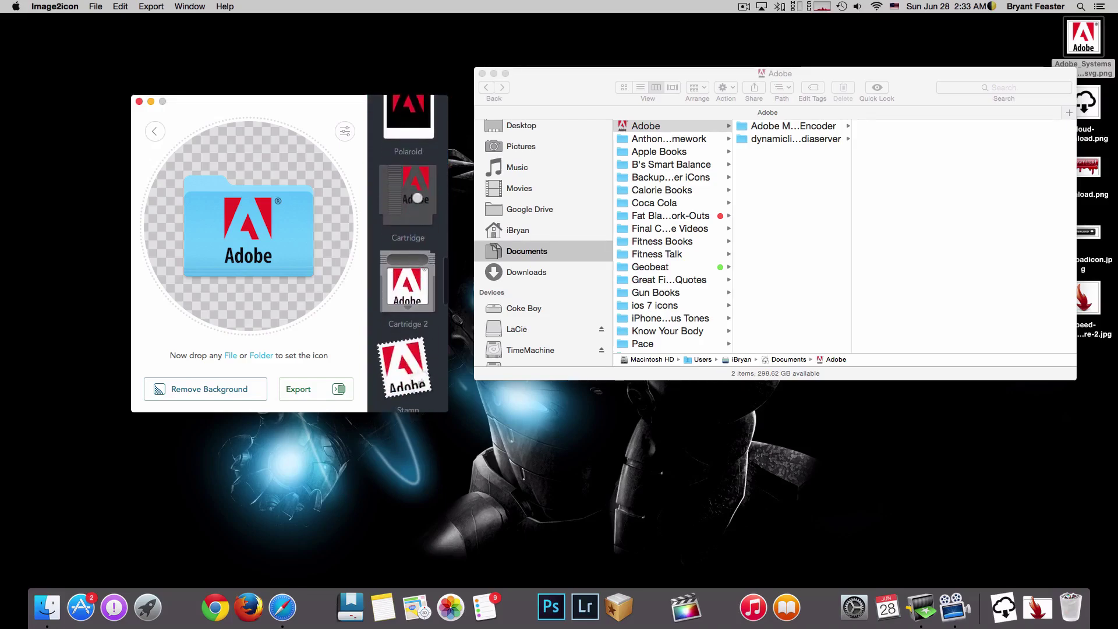
click(416, 286)
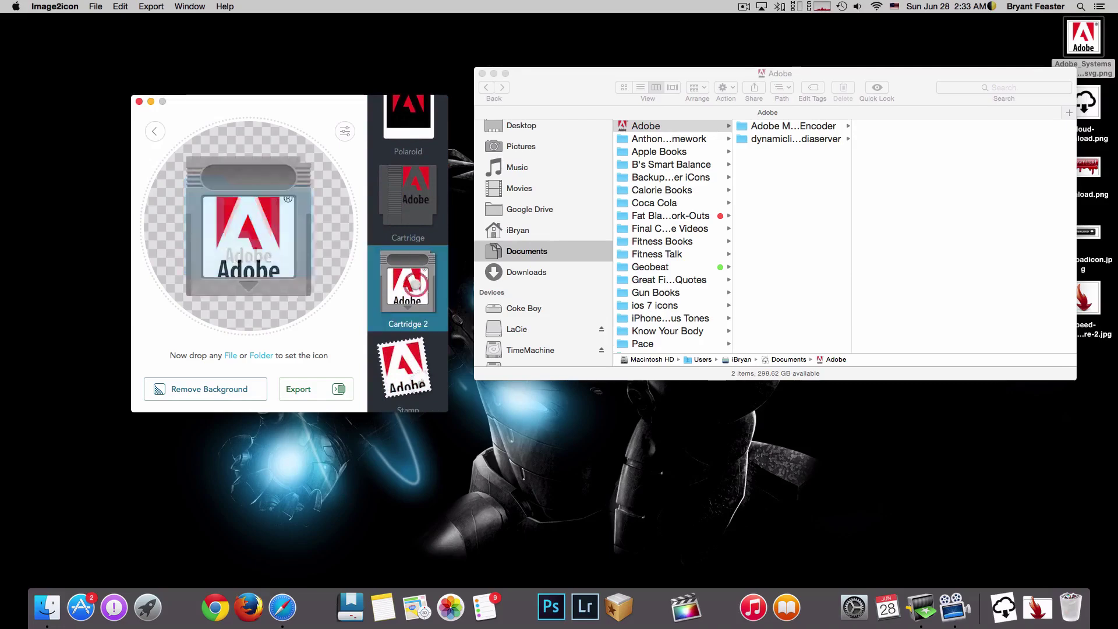
scroll(417, 287, down, 2)
scroll(417, 285, down, 2)
scroll(416, 283, down, 2)
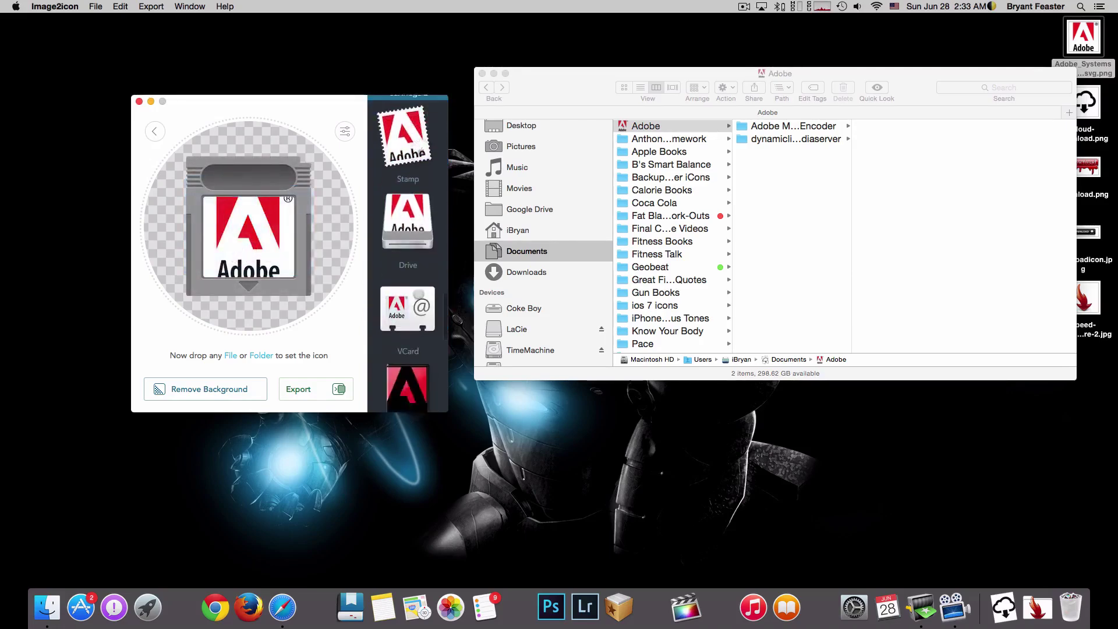
scroll(418, 279, down, 2)
scroll(421, 272, down, 2)
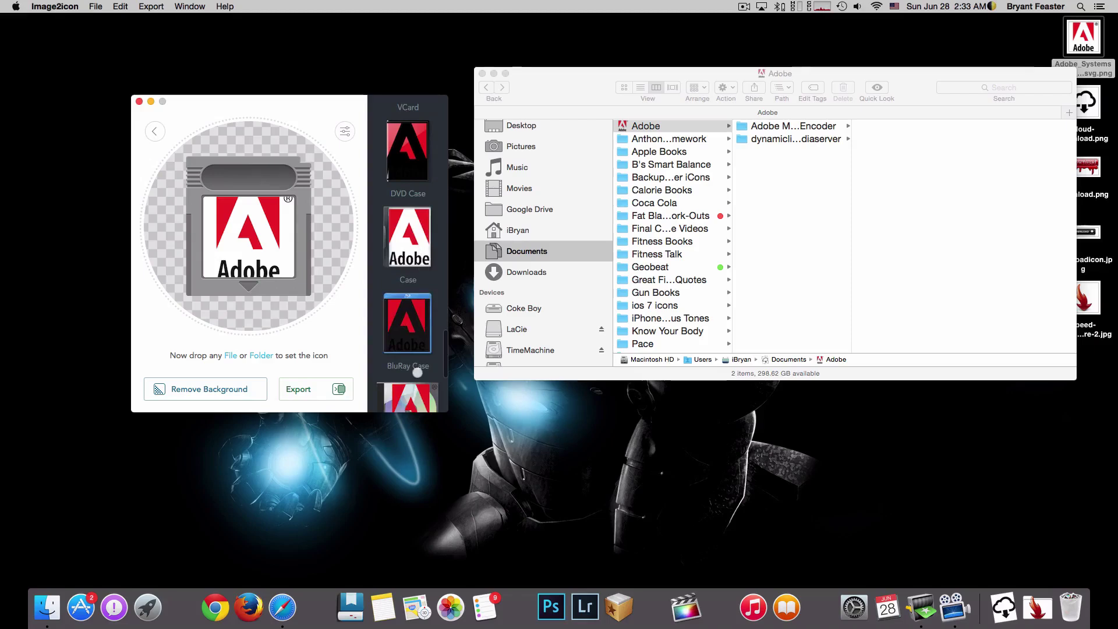
scroll(423, 272, down, 2)
scroll(420, 294, down, 2)
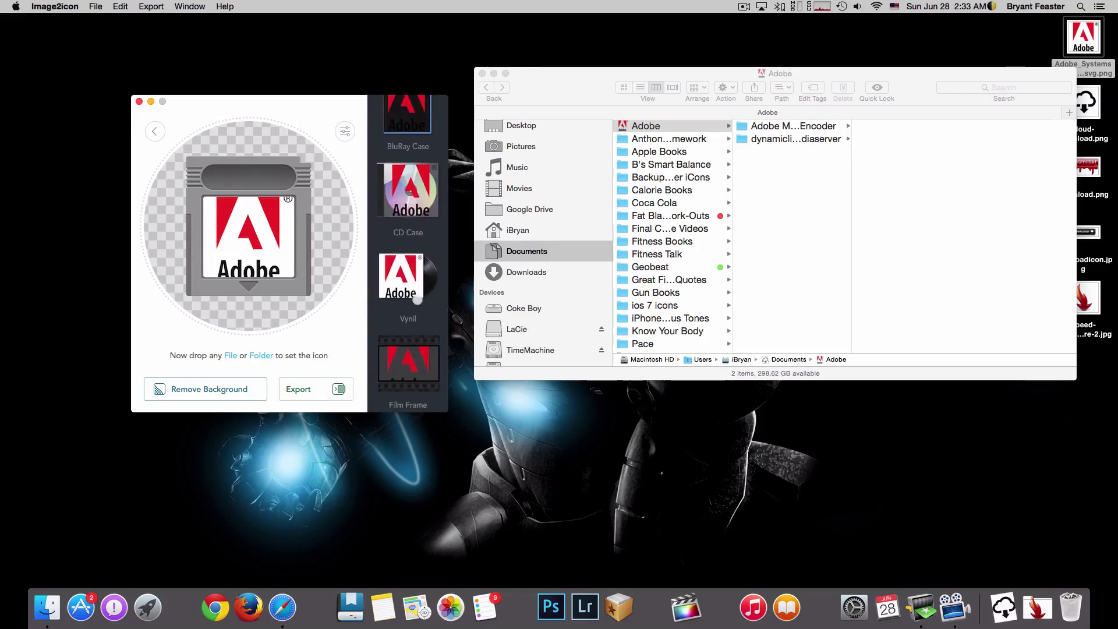
scroll(419, 367, down, 2)
scroll(422, 371, down, 3)
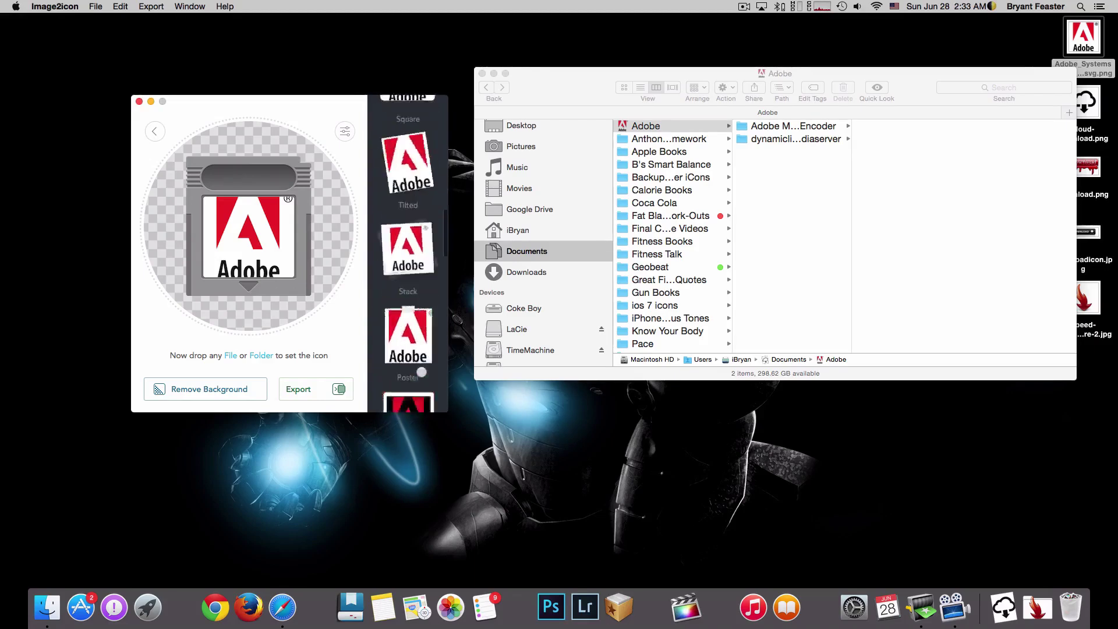
scroll(422, 372, down, 2)
scroll(421, 372, down, 2)
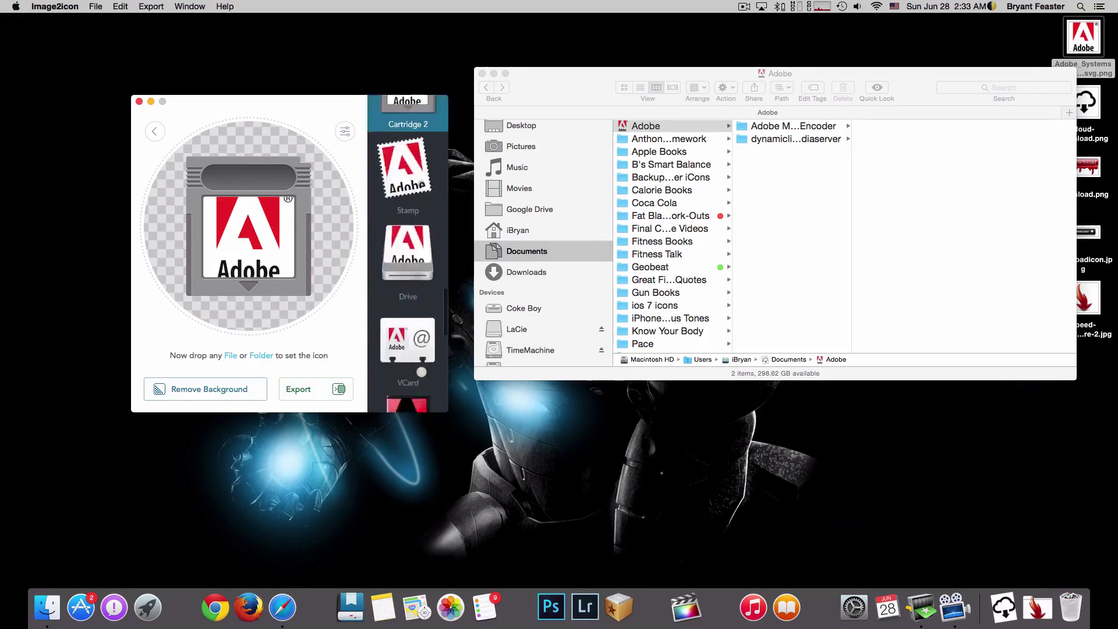
scroll(422, 373, down, 2)
scroll(422, 373, down, 2)
scroll(423, 373, down, 2)
scroll(422, 374, down, 2)
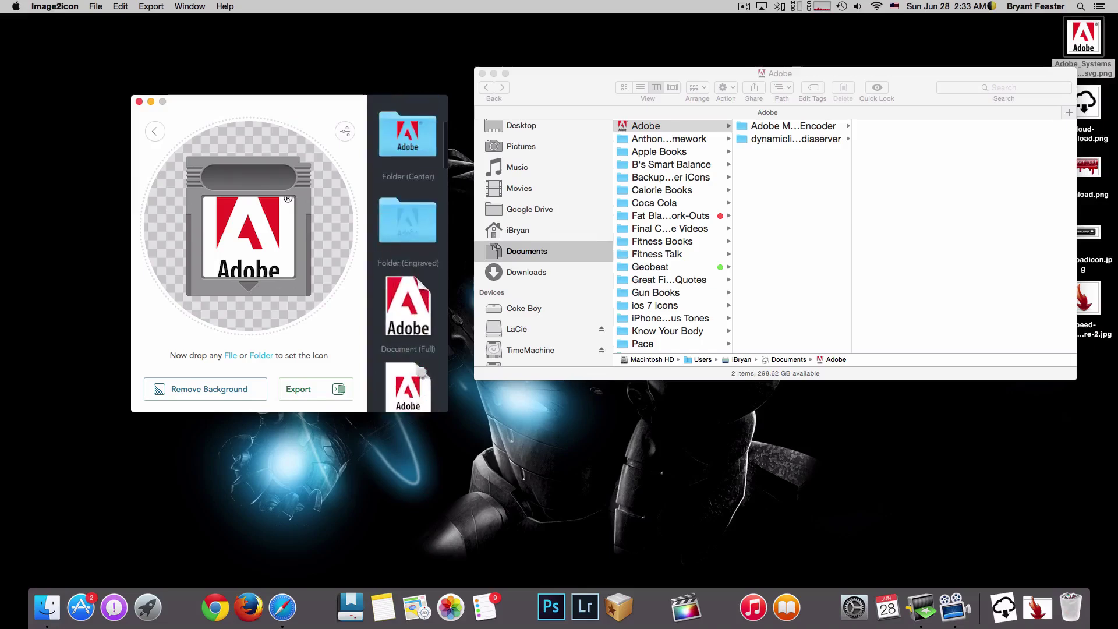
scroll(421, 373, down, 2)
scroll(420, 373, down, 2)
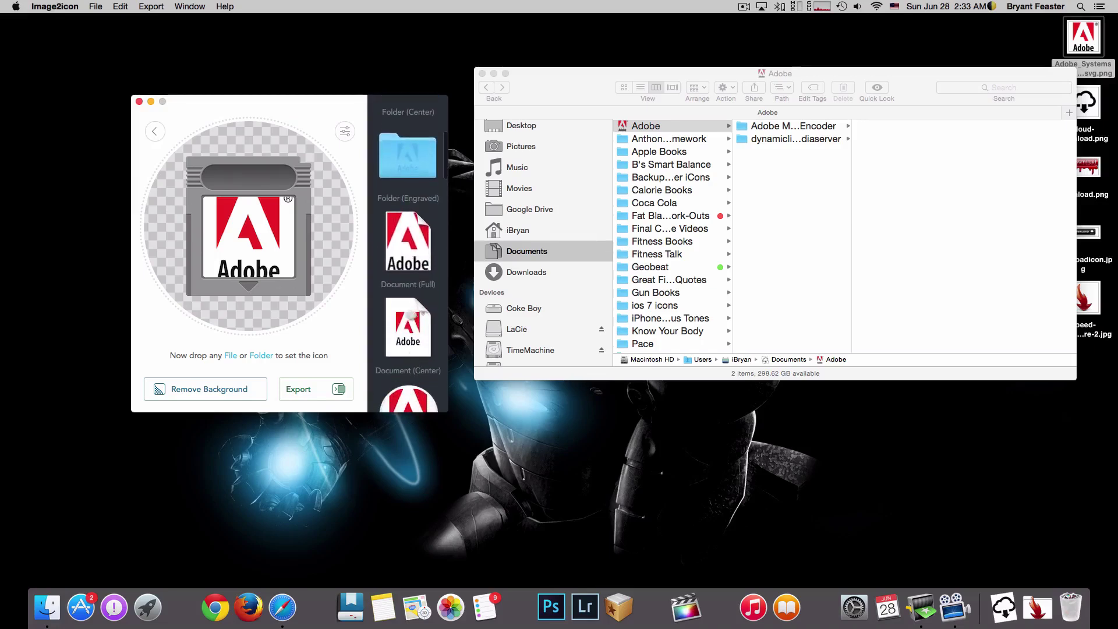
Try Document (Full) and Document (Center), settling on Document (Full)
click(397, 232)
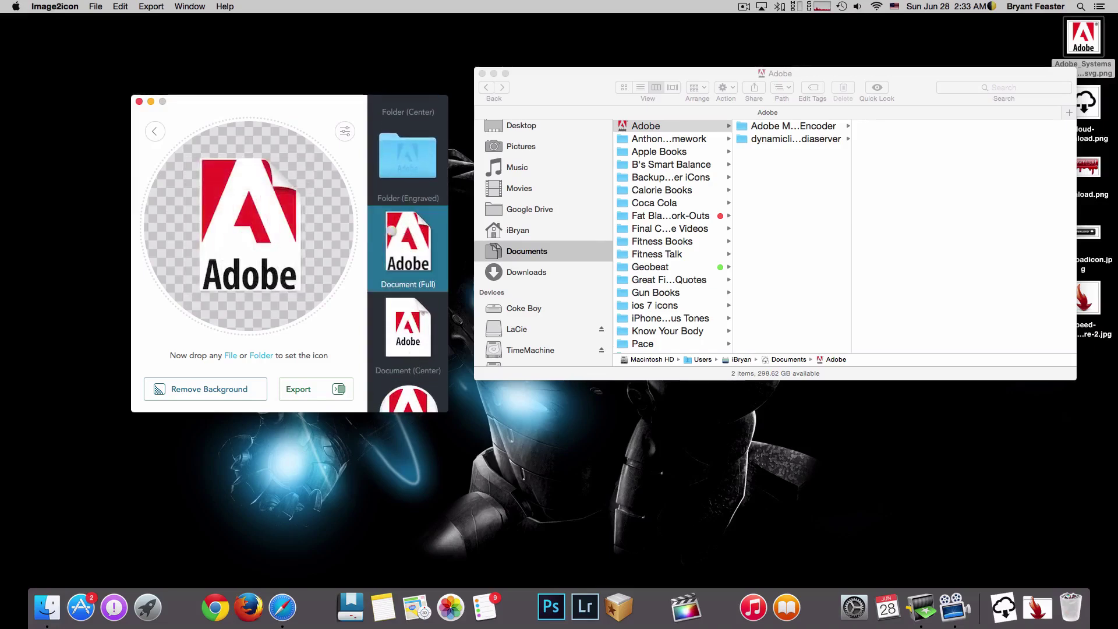
click(413, 345)
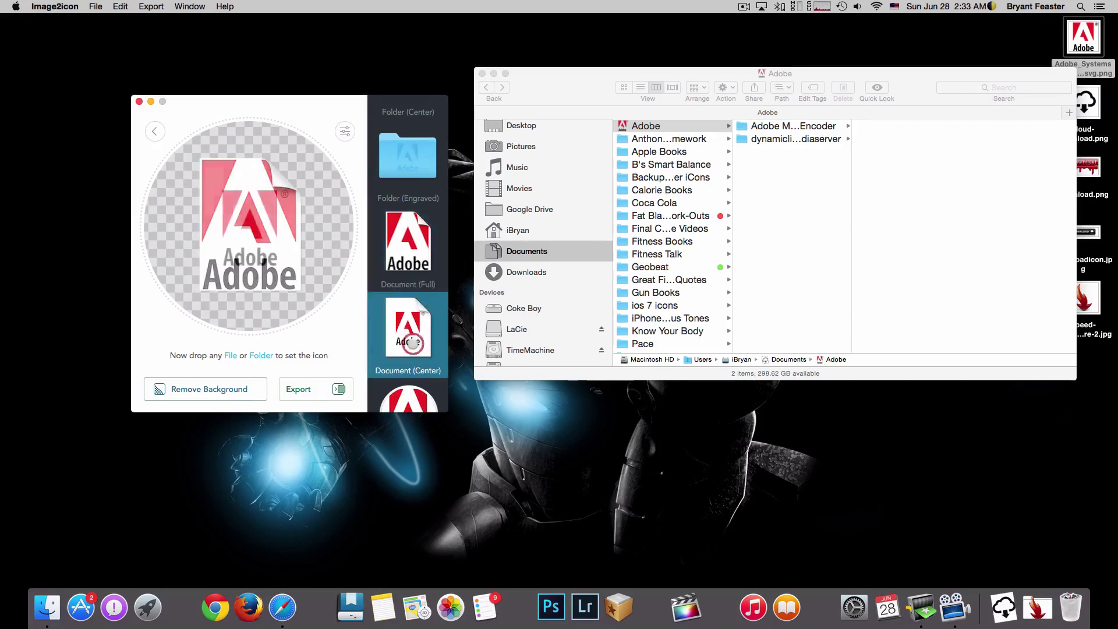
click(407, 252)
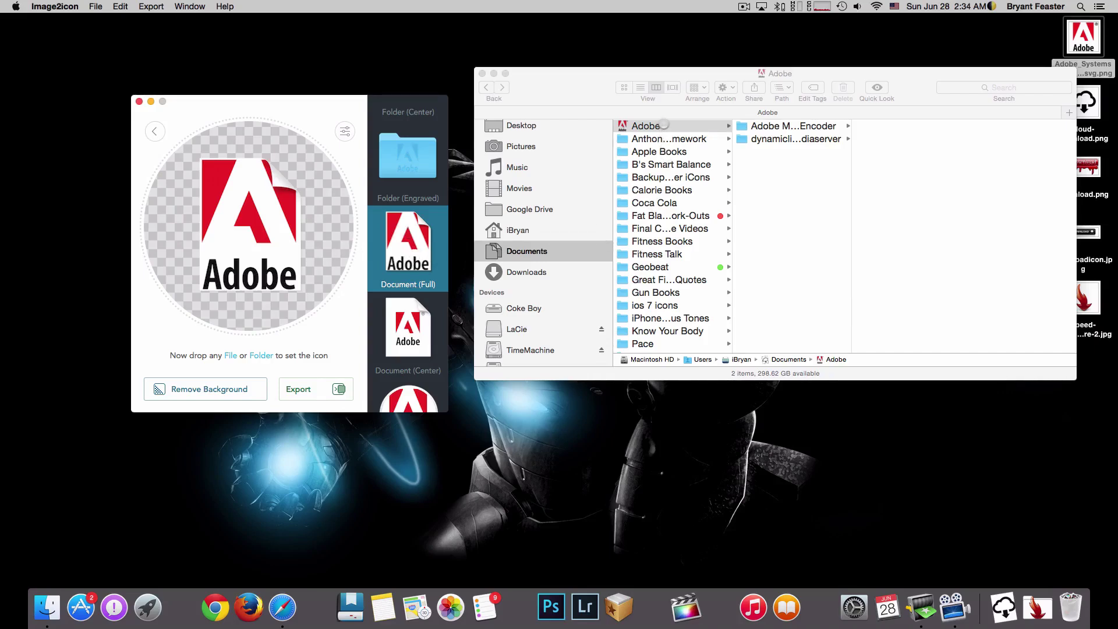
Pin the Adobe folder to the Dock as a folder, then close both windows
mouse_move(664, 126)
mouse_down()
mouse_move(976, 536)
mouse_move(976, 613)
mouse_up()
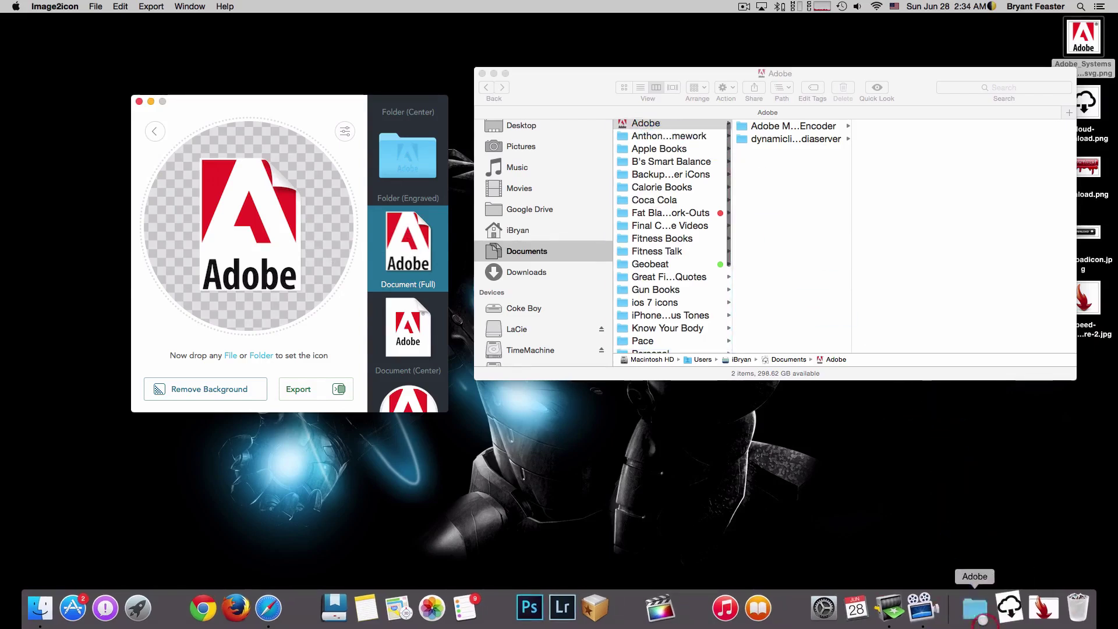
right_click(978, 611)
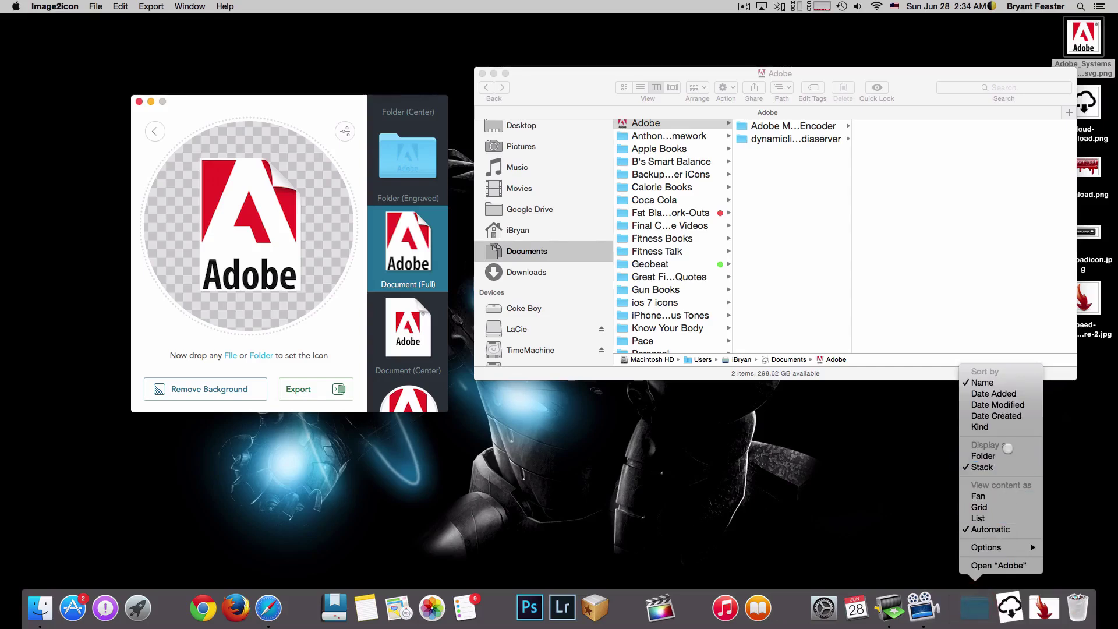
click(996, 455)
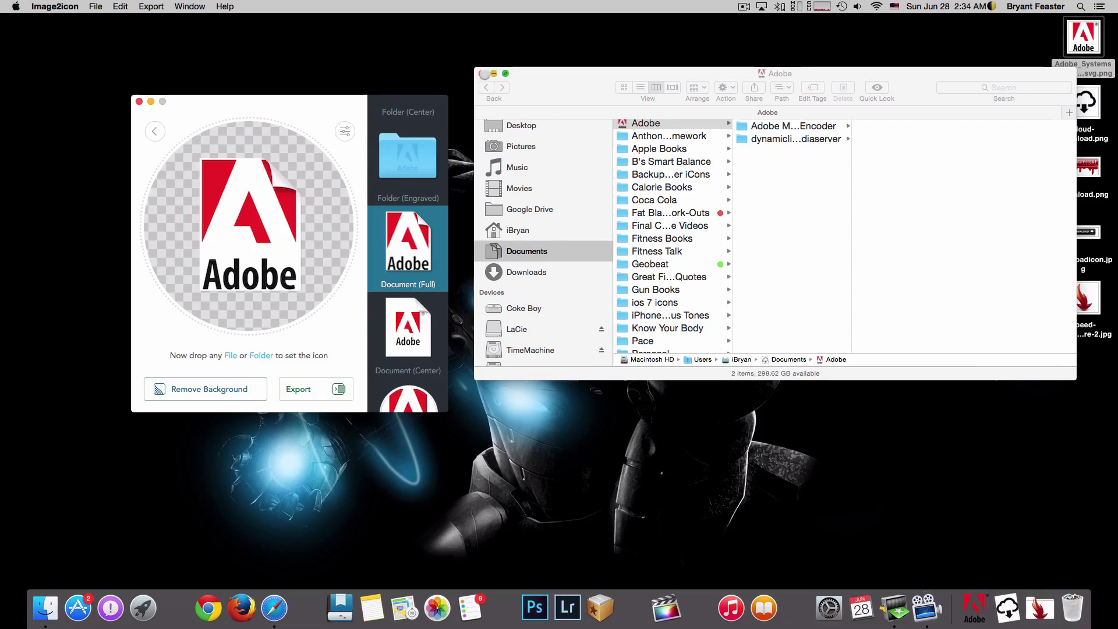
click(481, 74)
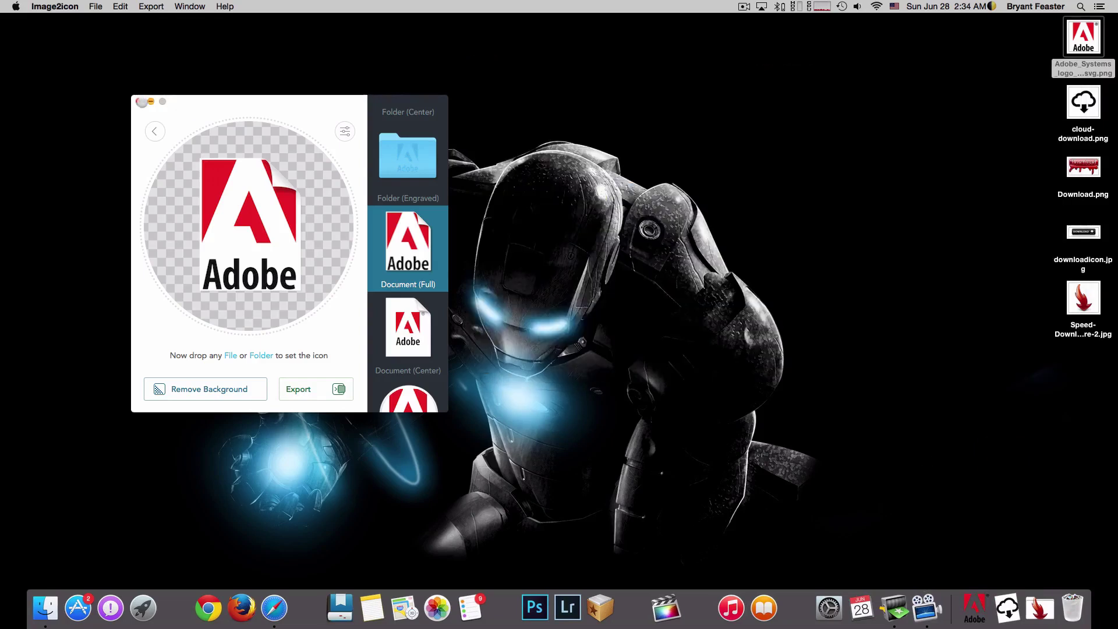
click(138, 102)
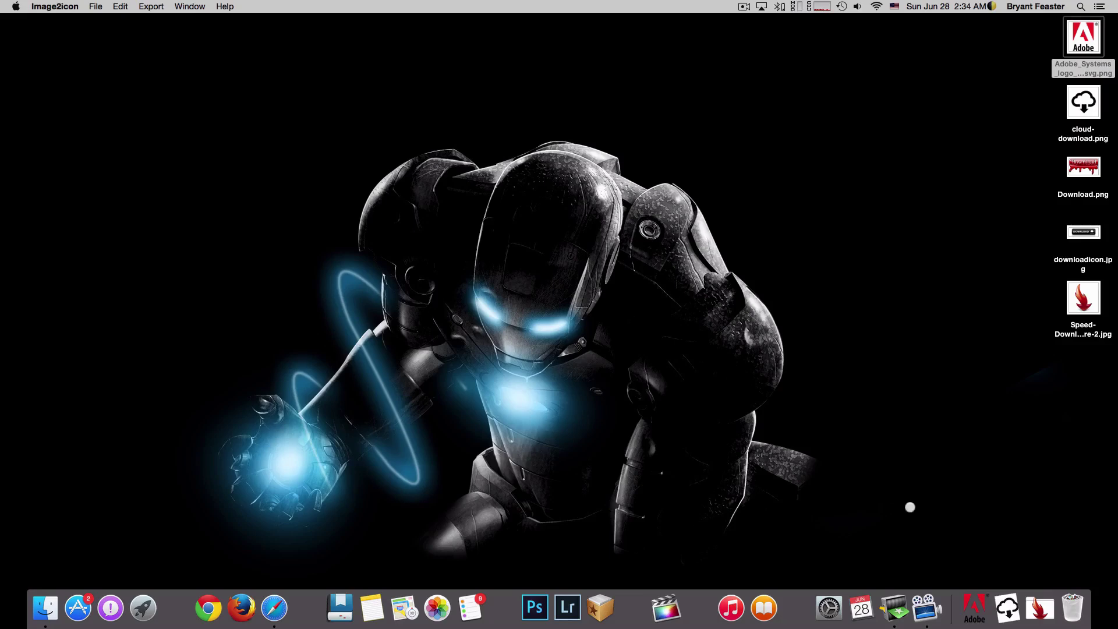